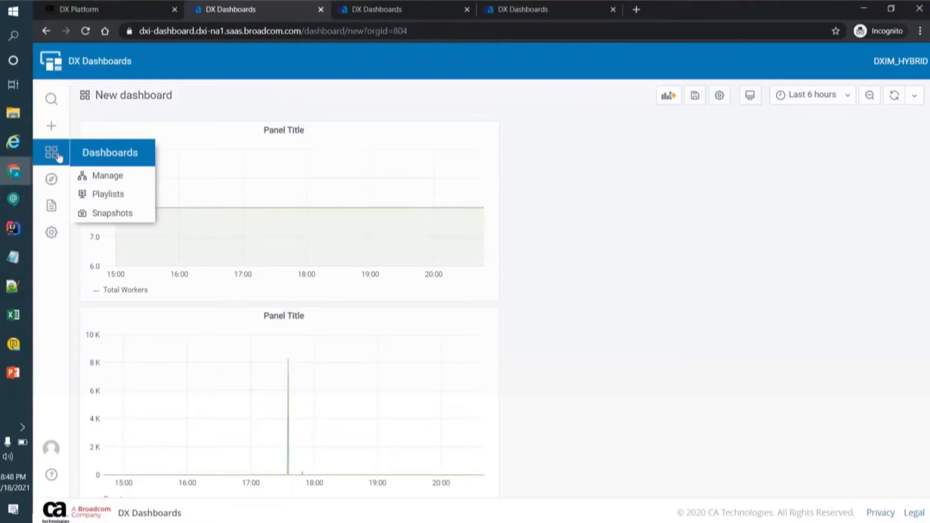
Step: Discard the unsaved dashboard changes and review the list of configured data sources
click(57, 234)
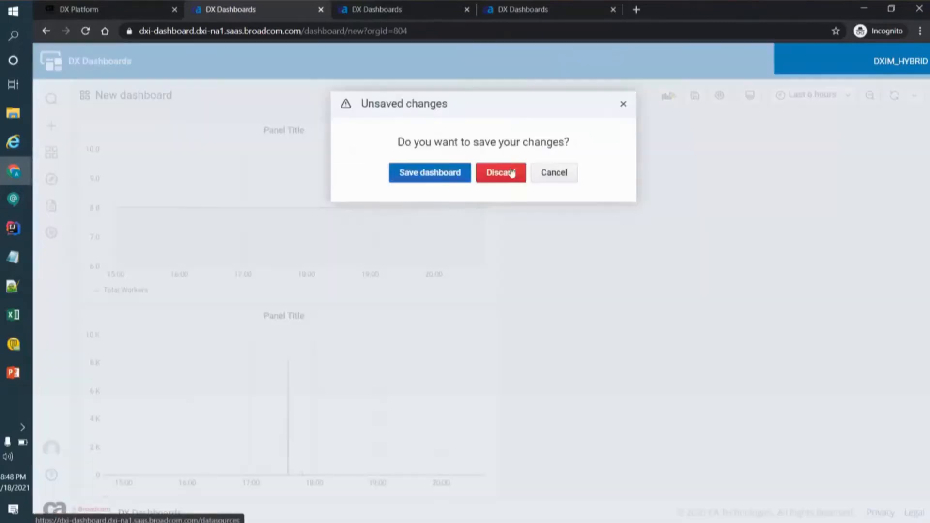
click(501, 174)
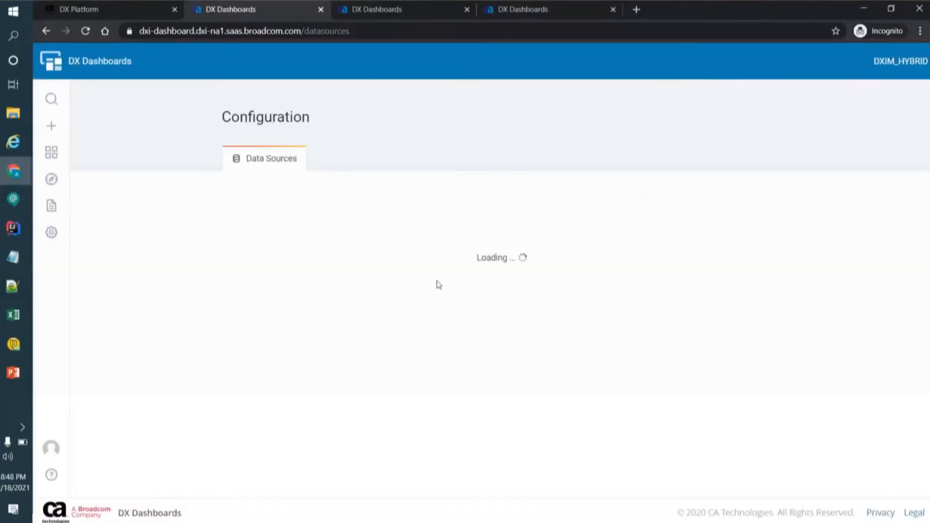
scroll(412, 370, down, 3)
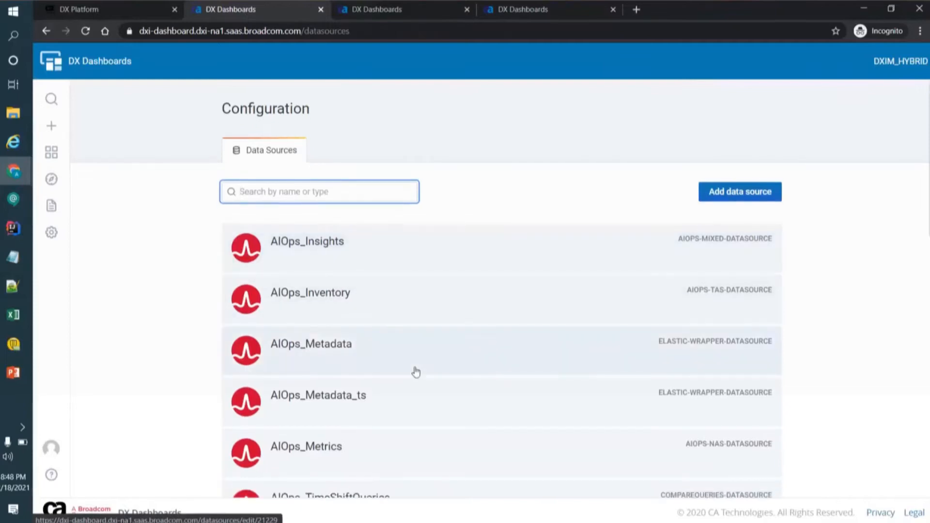
scroll(415, 372, down, 1)
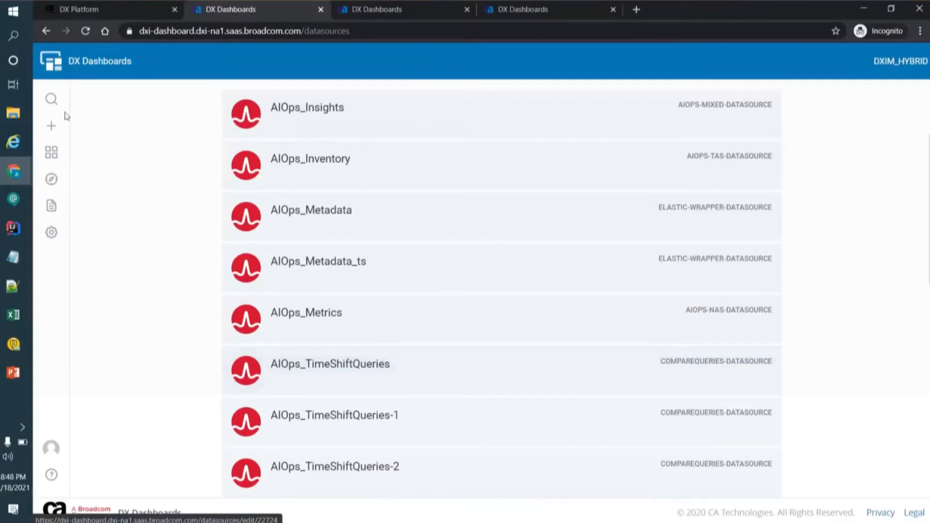
Step: Create a new dashboard with a new panel that uses the AIOps_TimeShiftQueries data source
mouse_move(52, 130)
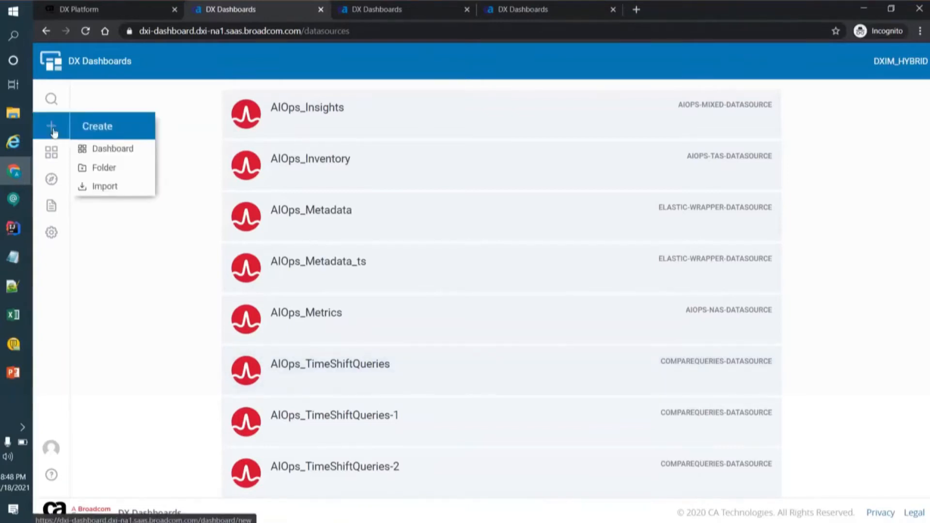
click(54, 131)
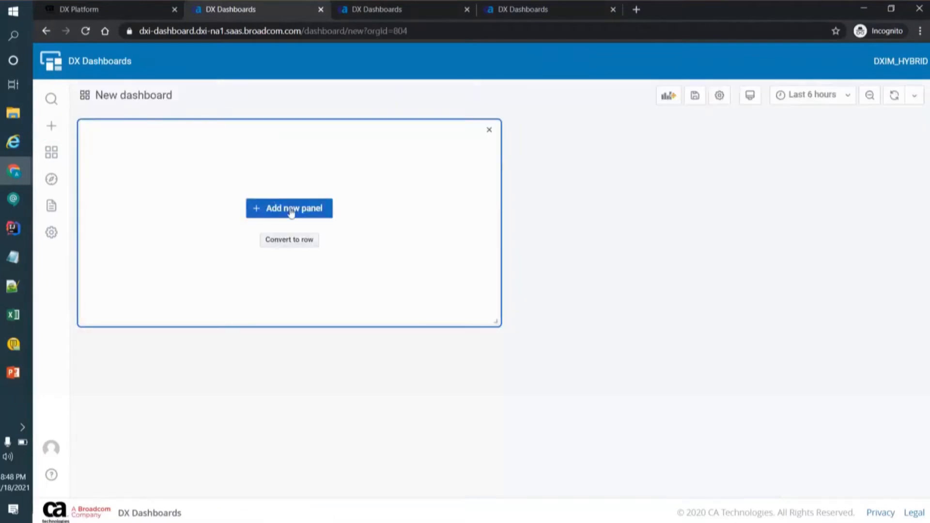
click(291, 212)
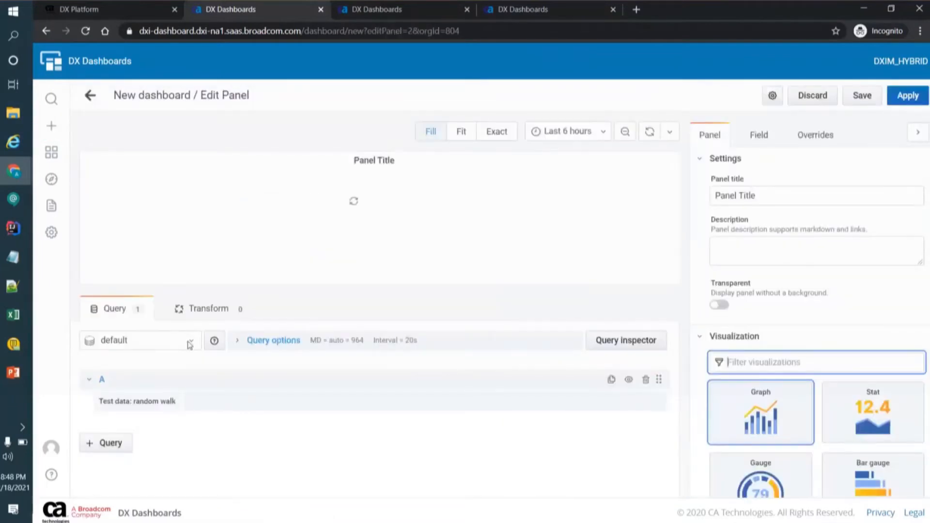
click(190, 345)
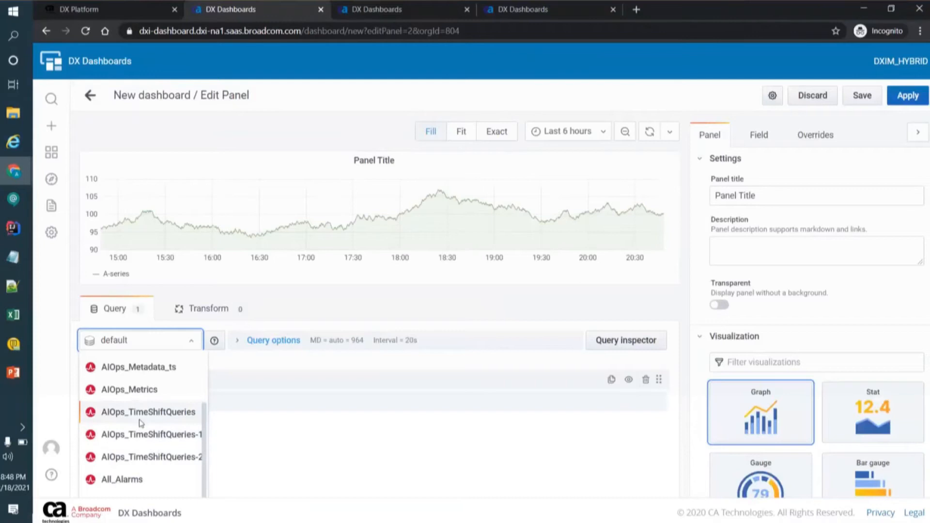
click(138, 351)
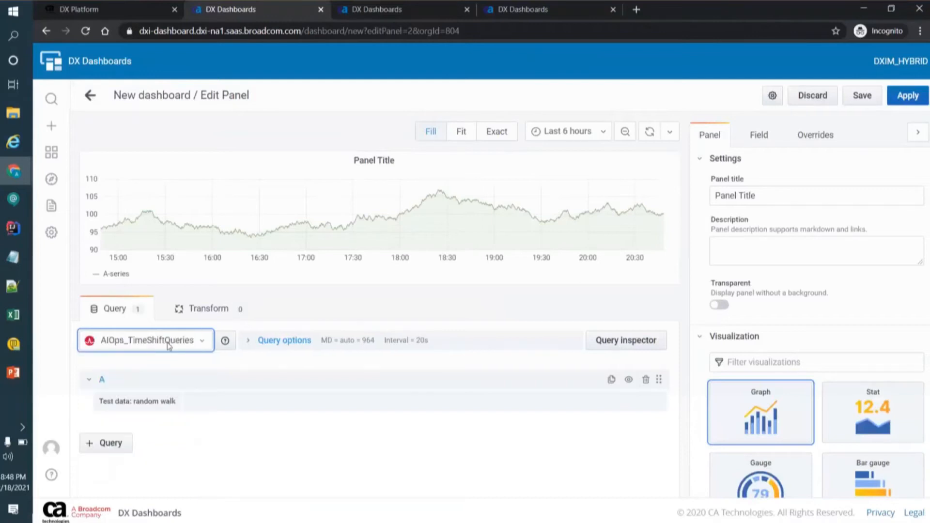
Step: Replace the panel's default random walk query with a new AIOps_Metrics query
click(645, 379)
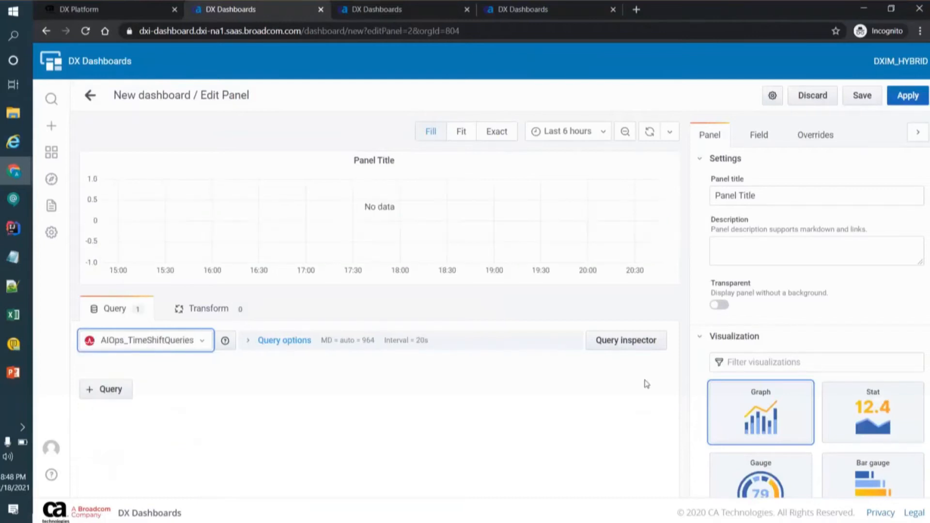
click(110, 390)
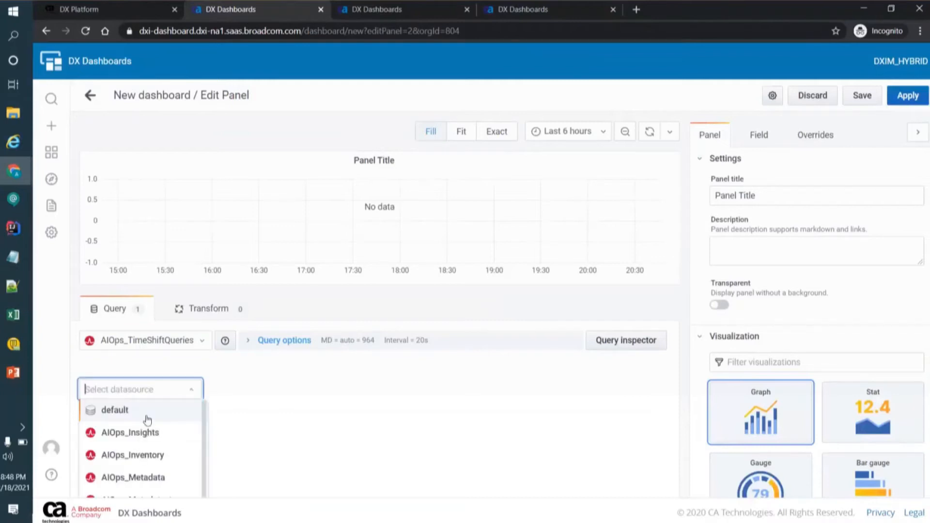
scroll(165, 442, down, 2)
scroll(166, 444, down, 1)
click(158, 441)
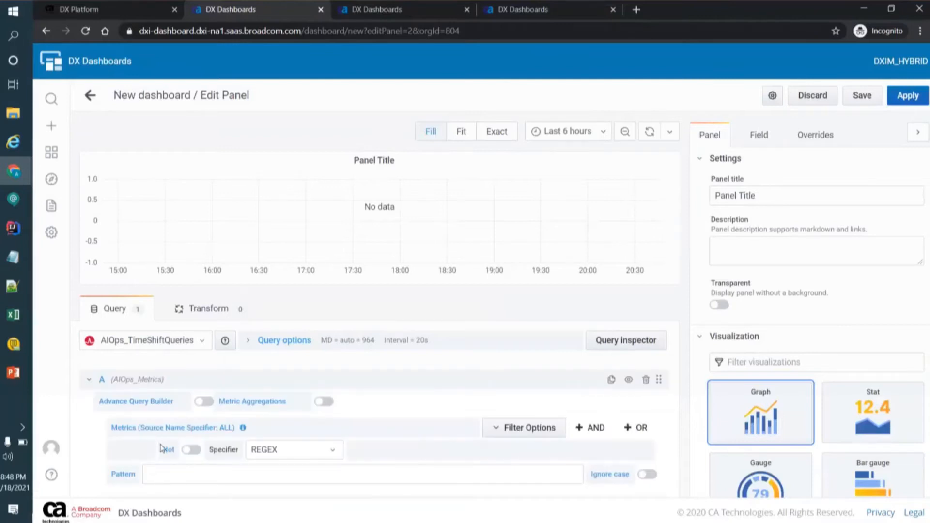
Step: Copy the regex Enterprise\ Manager.*User\ Time\ \(ms\) from the Notepad++ notes into query A's metric pattern
key(alt+Tab)
drag(261, 75, 73, 76)
key(ctrl+c)
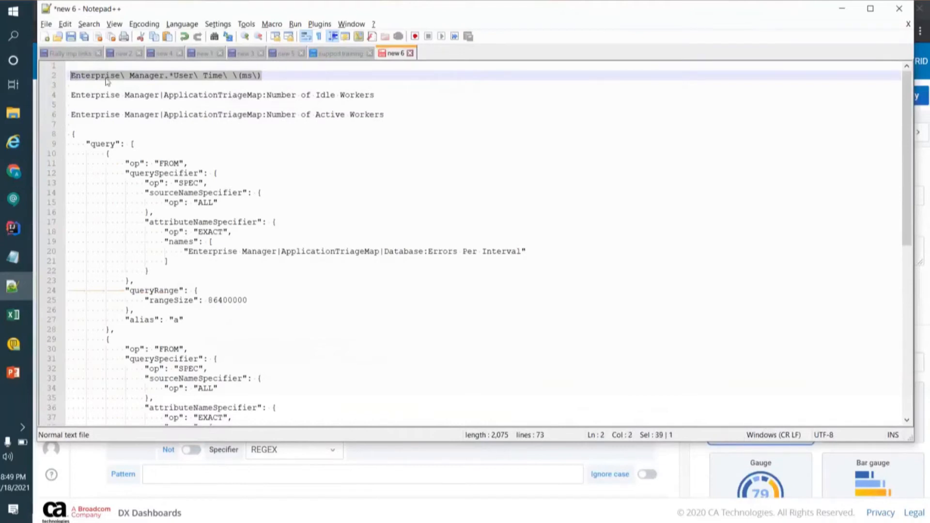
click(167, 473)
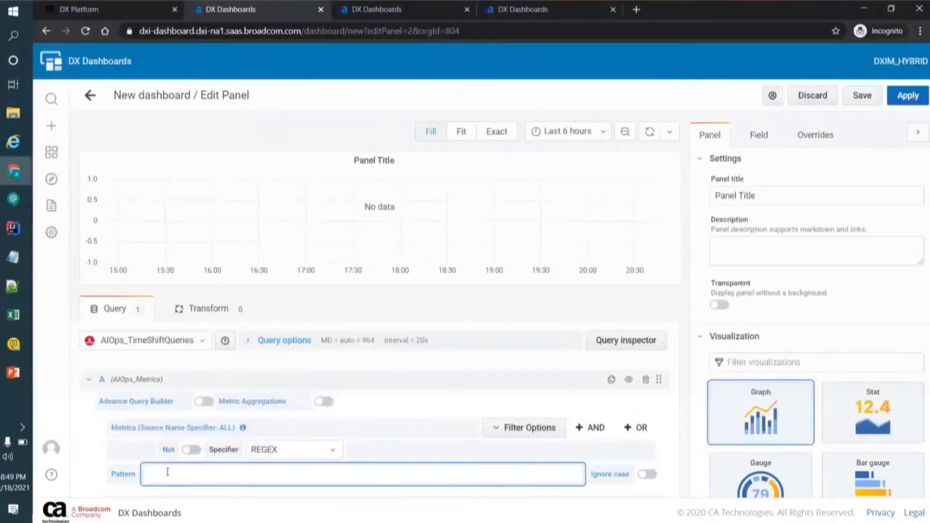
key(ctrl+v)
Step: Enable aggregation on query A with a limit of 1 and turn on the display of time series data
scroll(84, 455, down, 1)
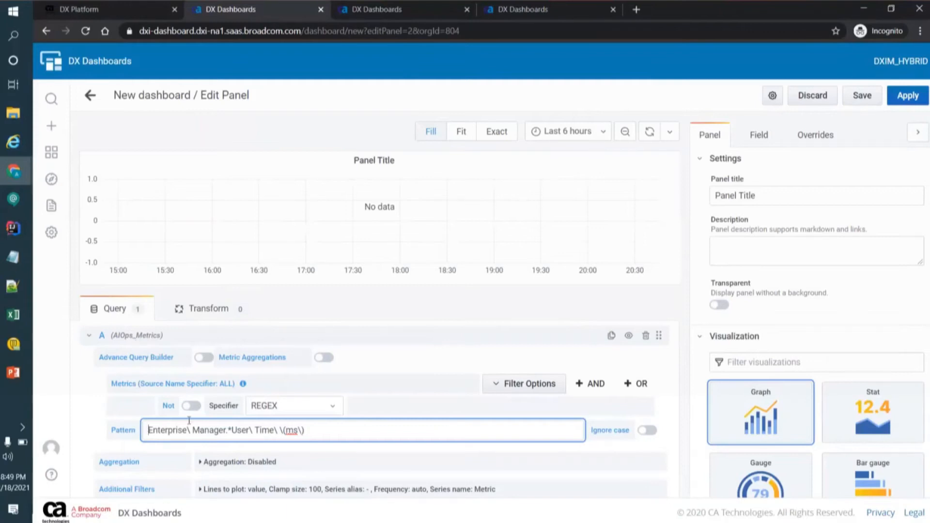
click(248, 464)
scroll(248, 464, down, 2)
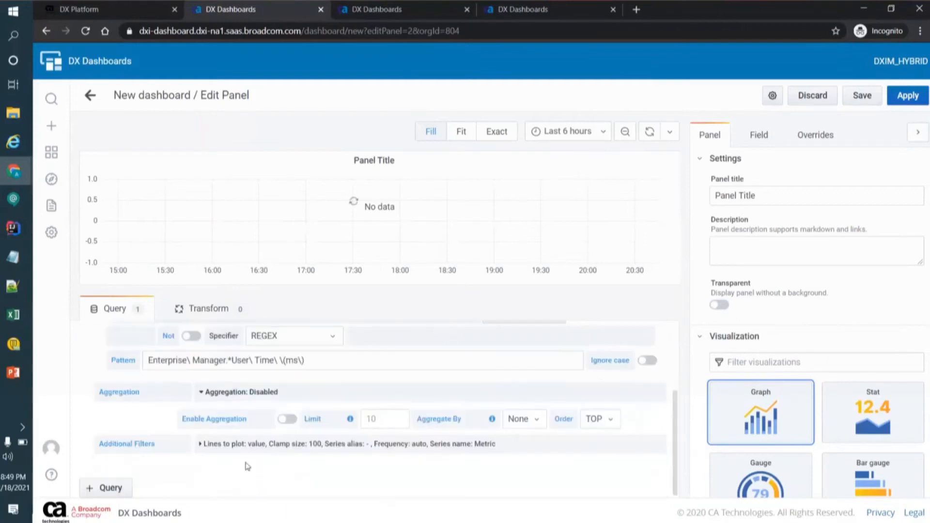
click(288, 418)
click(383, 420)
key(BackSpace)
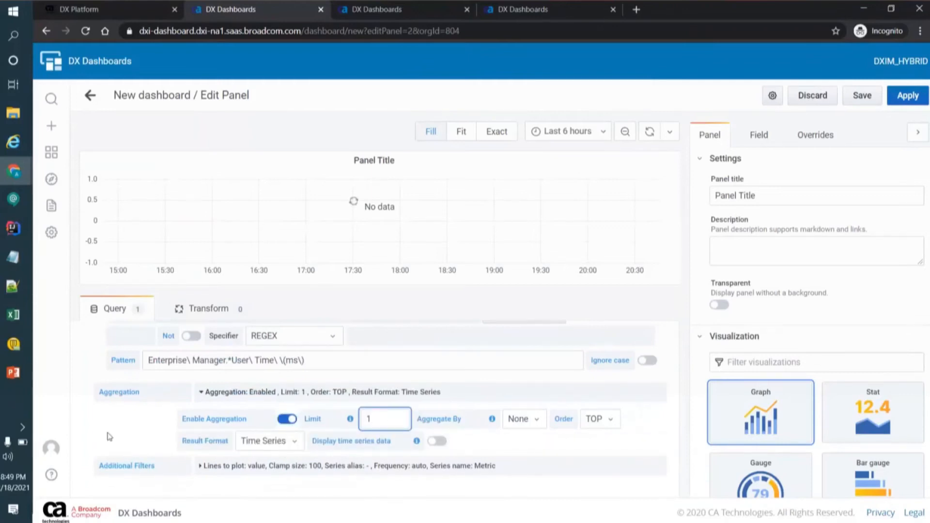
click(109, 436)
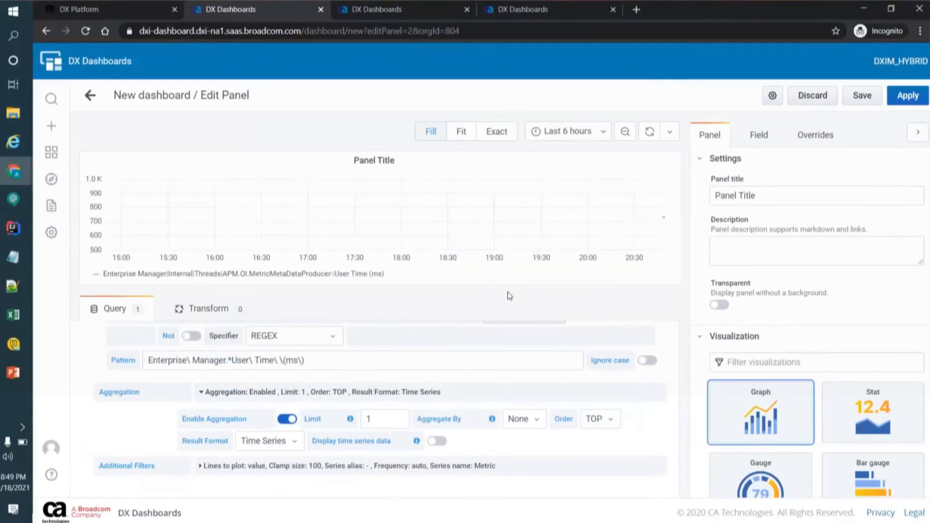
click(438, 441)
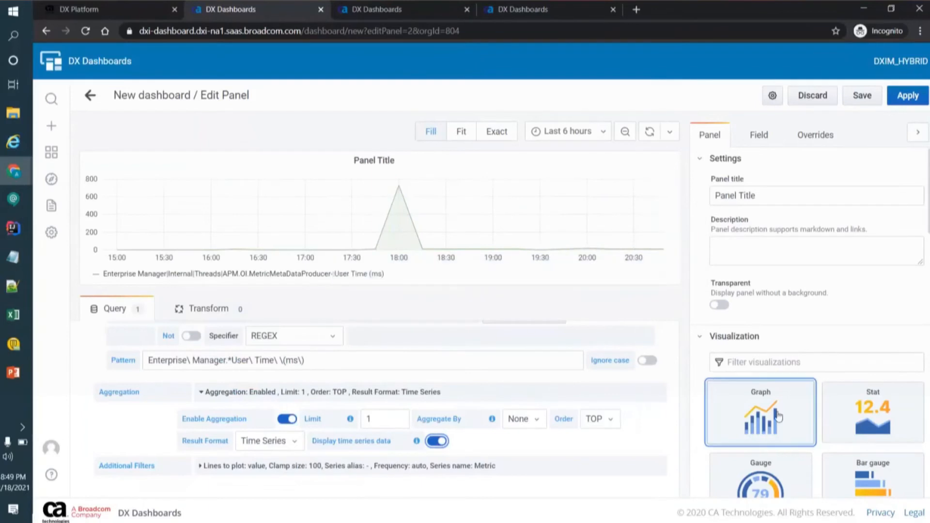
Step: Turn on points in the graph's display settings
scroll(778, 416, down, 3)
scroll(778, 416, down, 7)
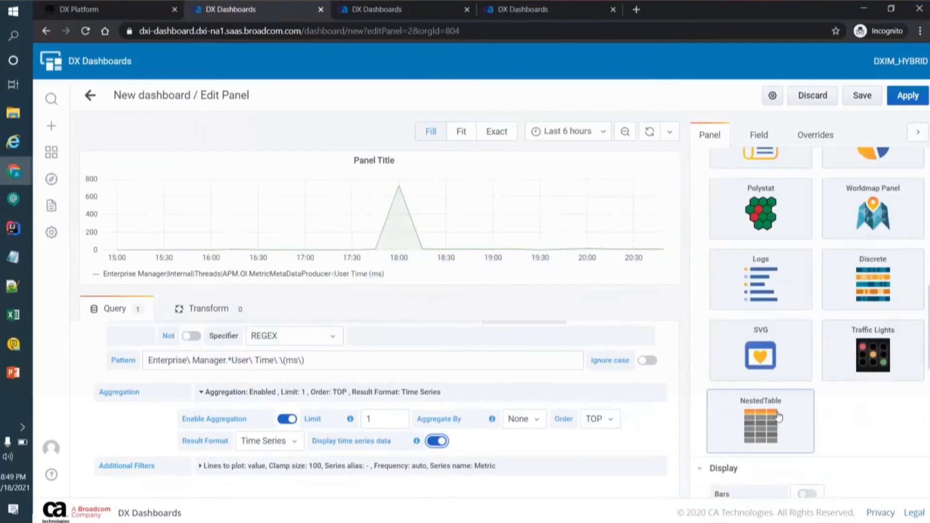
scroll(779, 416, down, 4)
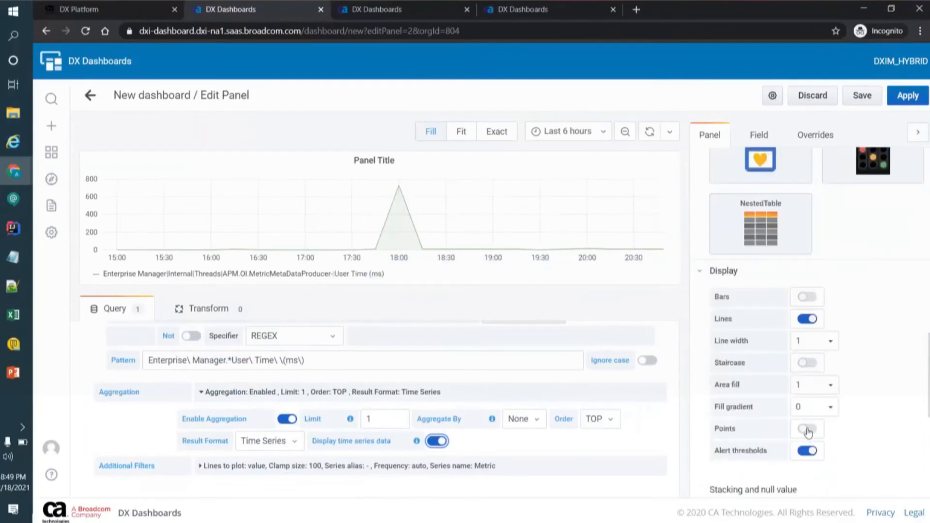
click(807, 429)
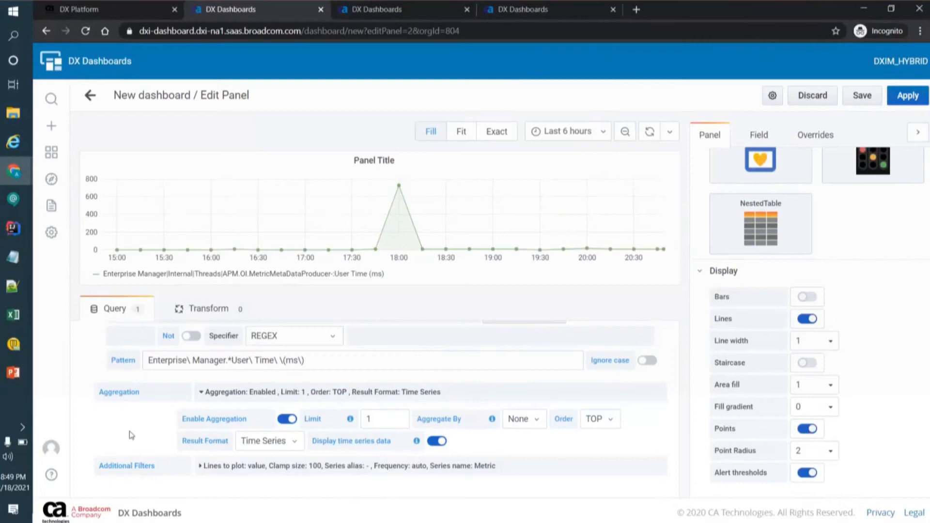
Step: Add a second query from the AIOps_TimeShiftQueries data source and set it to reference query A
scroll(131, 436, down, 1)
click(101, 490)
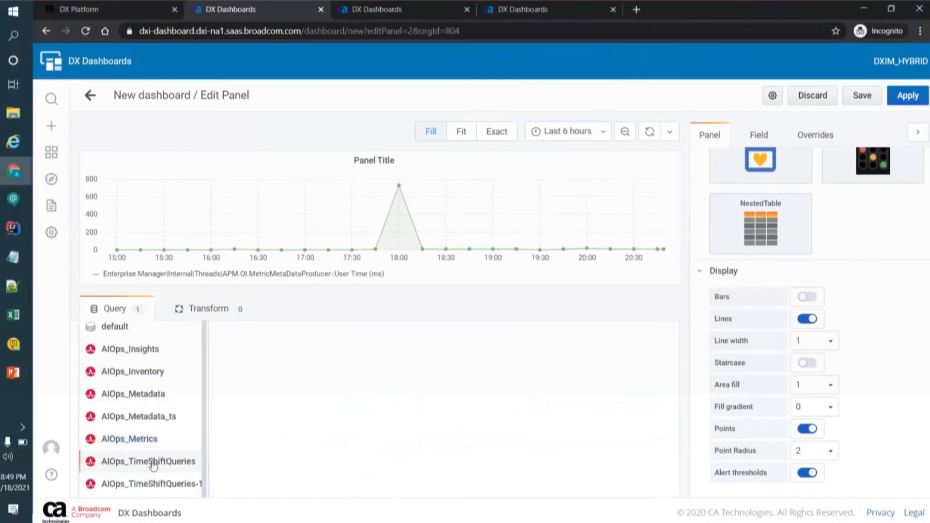
click(153, 464)
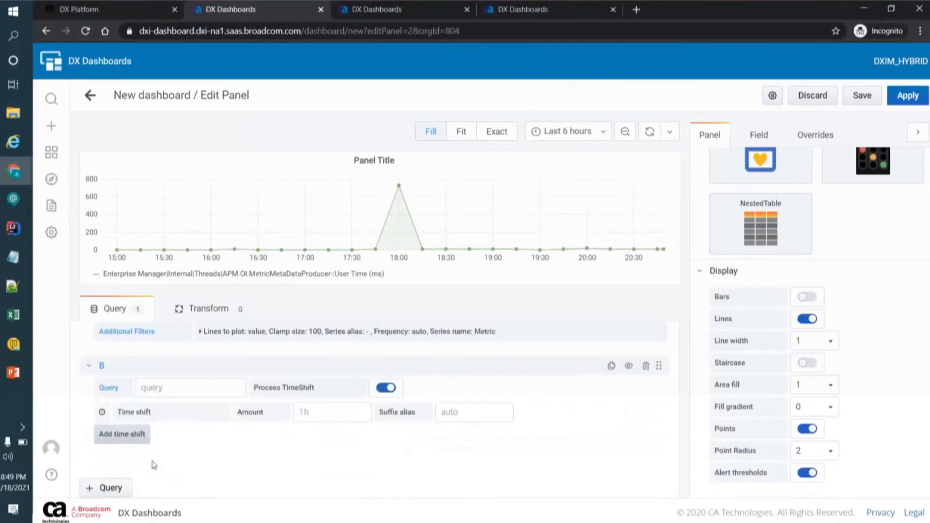
click(153, 387)
scroll(153, 390, up, 1)
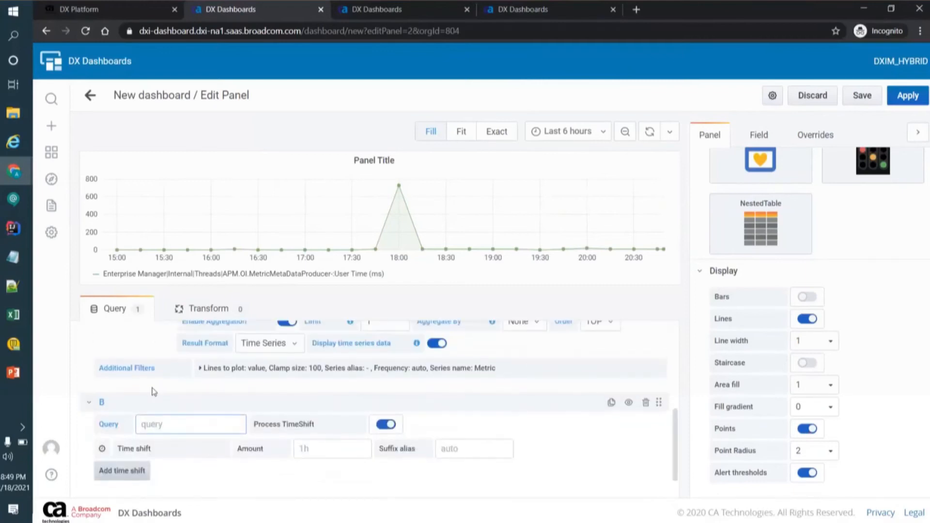
scroll(153, 390, up, 5)
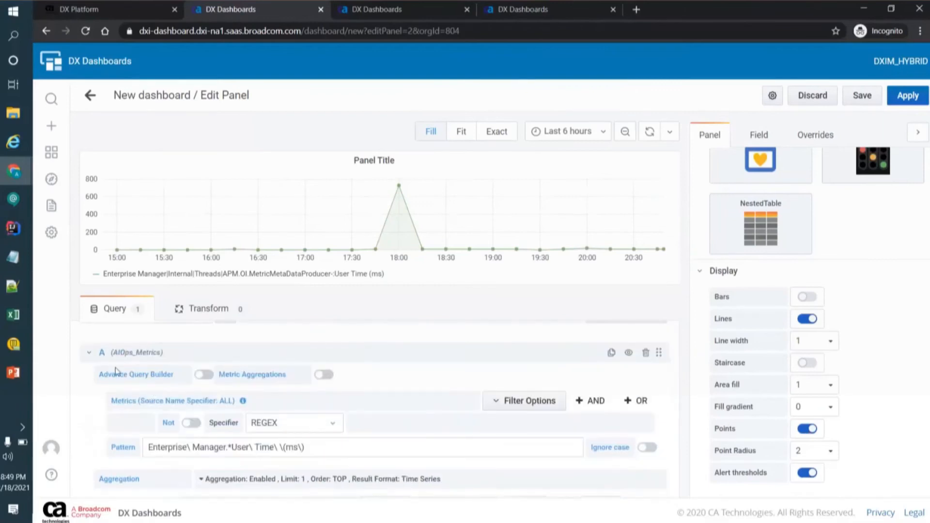
scroll(162, 436, down, 5)
text(A)
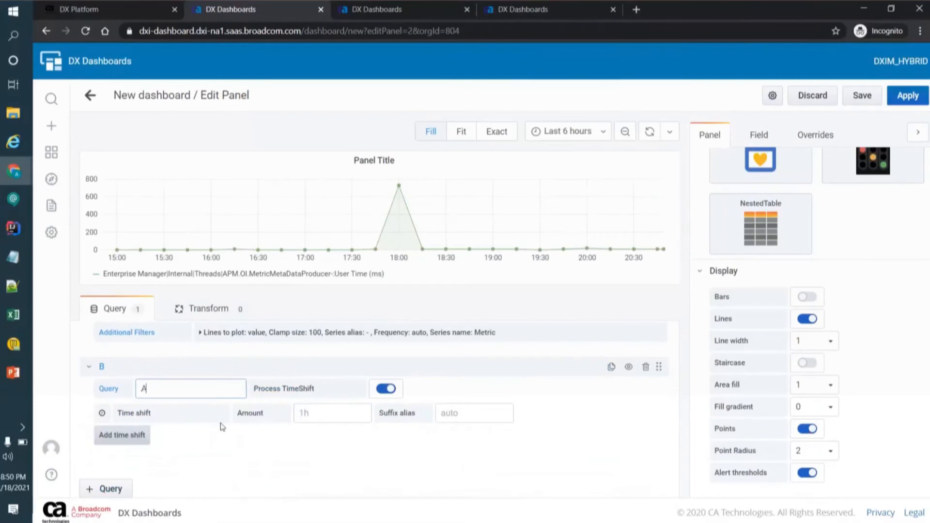
click(267, 461)
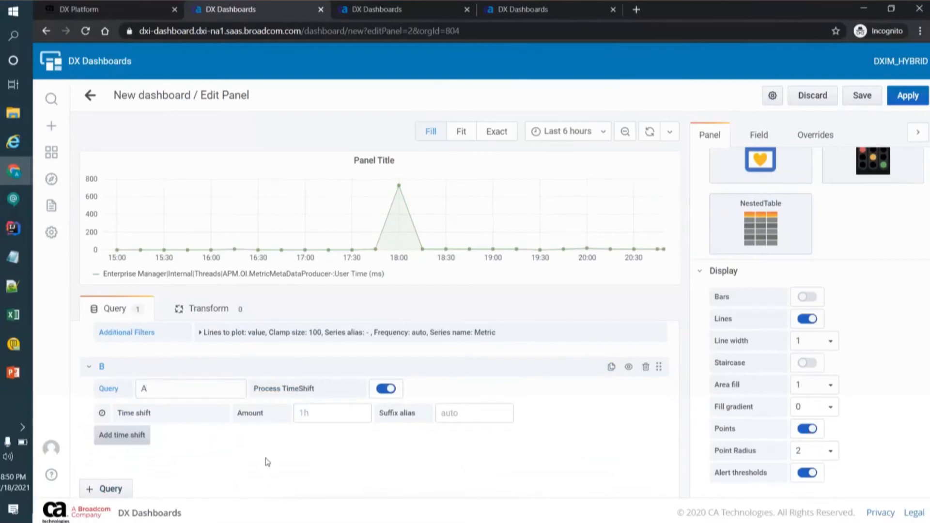
Step: Set query B's time shift amount to 6h and check the shifted series on the graph
click(319, 411)
text(6h)
click(469, 416)
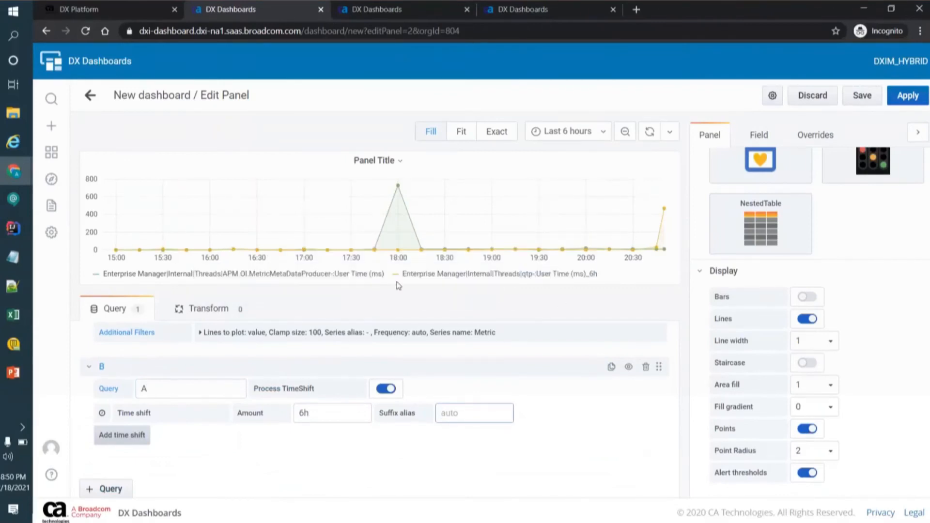
mouse_move(405, 251)
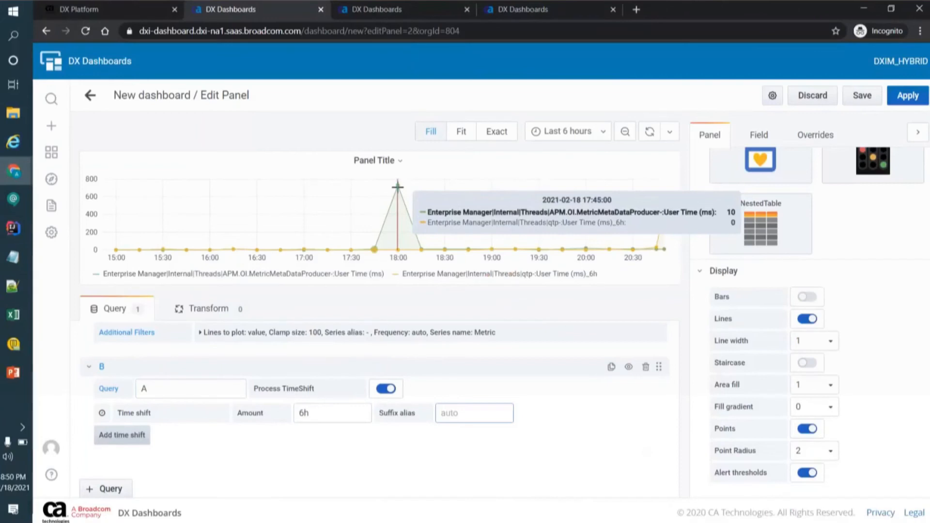
Step: Add another time shift to query B with an amount of 12h
click(135, 435)
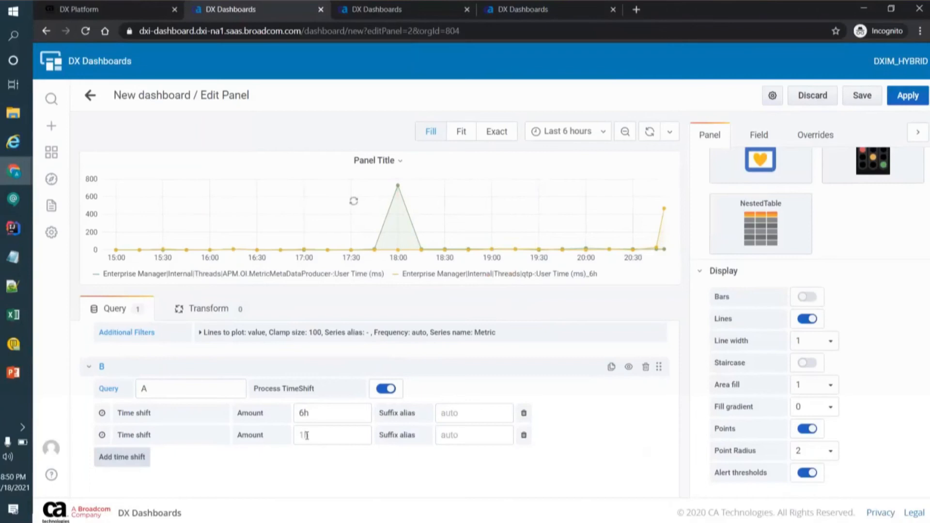
click(306, 433)
text(12h)
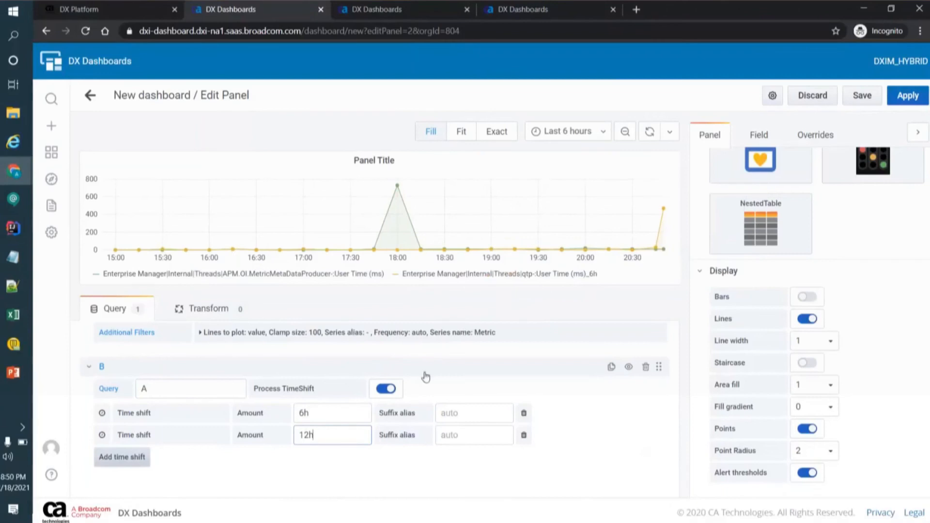
click(442, 434)
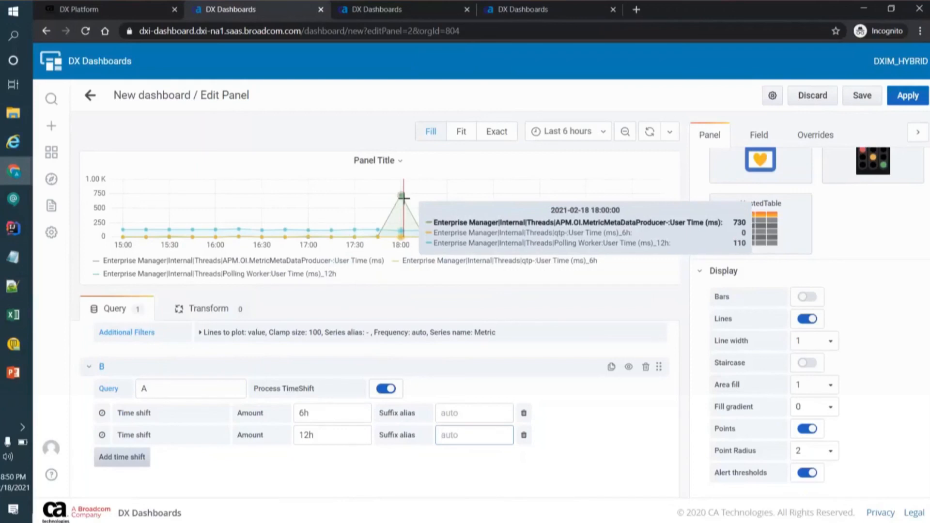
Step: Open the amount of query B's first time shift for editing
click(323, 411)
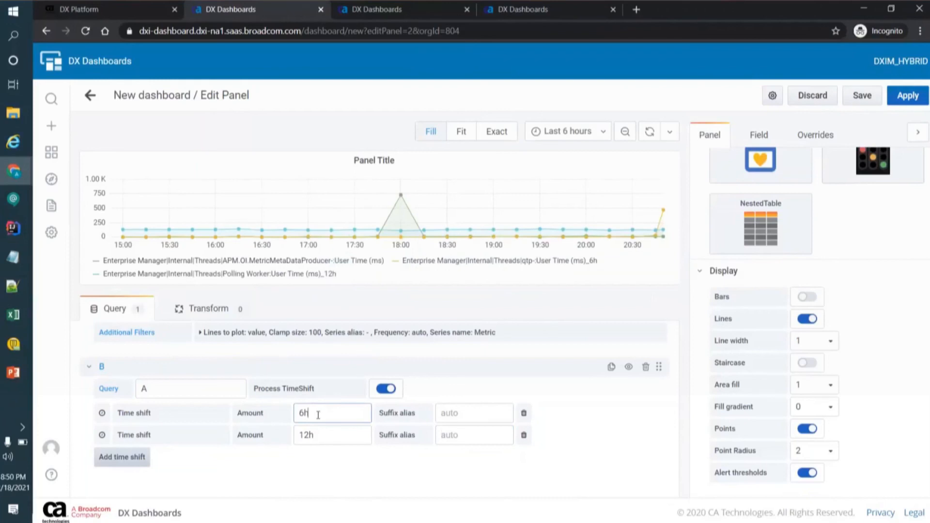